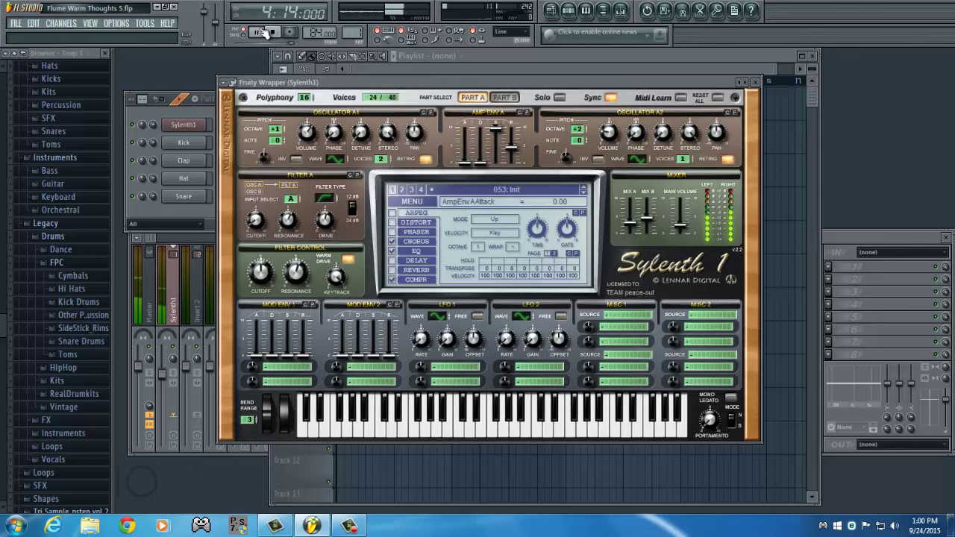
# - Stop song playback and load Sylenth1's 048: Init preset
pyautogui.click(272, 32)
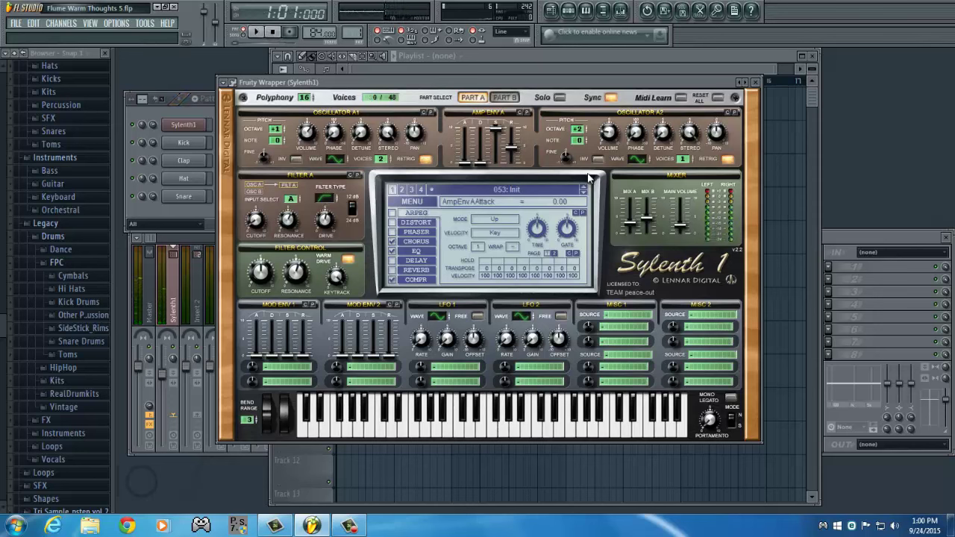
pyautogui.click(518, 191)
pyautogui.click(624, 324)
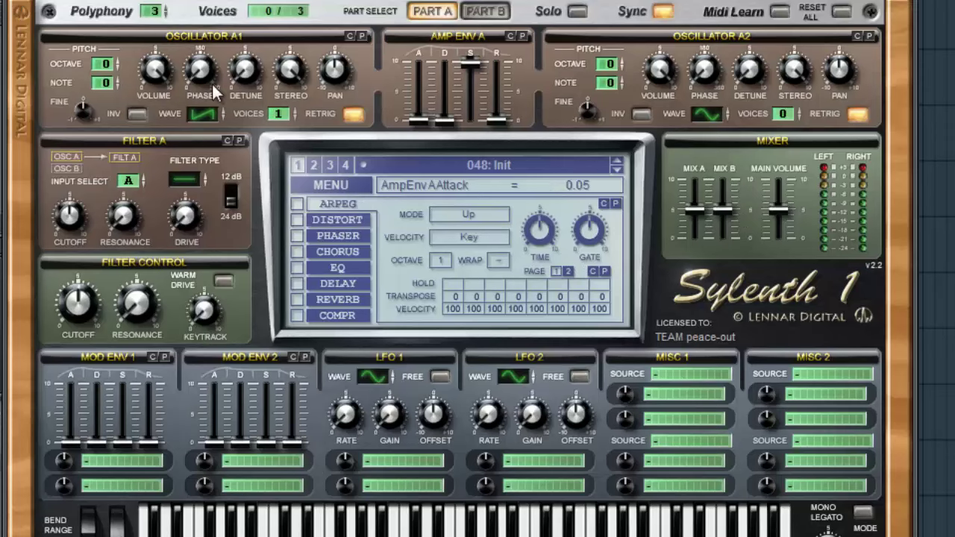
# - Make oscillator A1 a two-voice sine, one octave up, at volume about 6.62
pyautogui.click(206, 113)
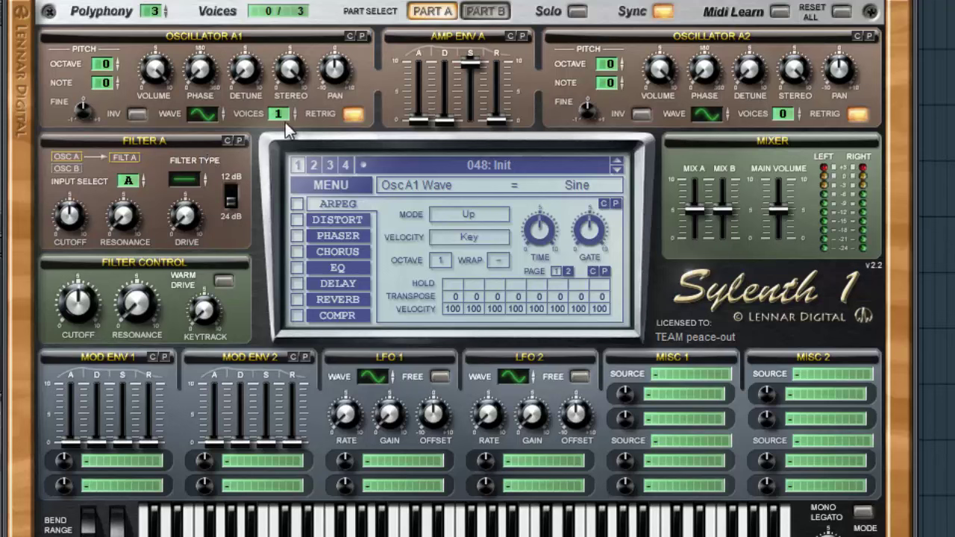
pyautogui.moveTo(284, 116); pyautogui.dragTo(285, 112)
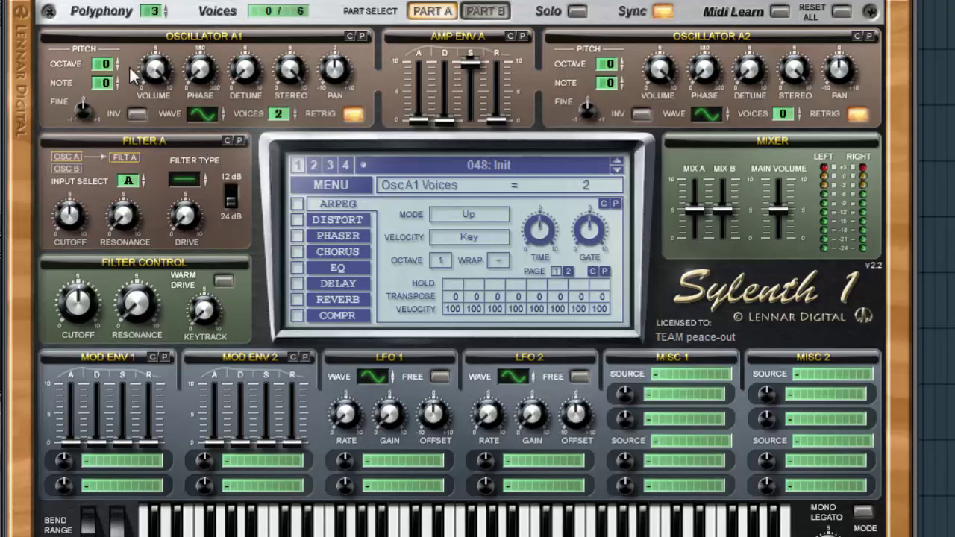
pyautogui.moveTo(155, 70); pyautogui.dragTo(147, 143)
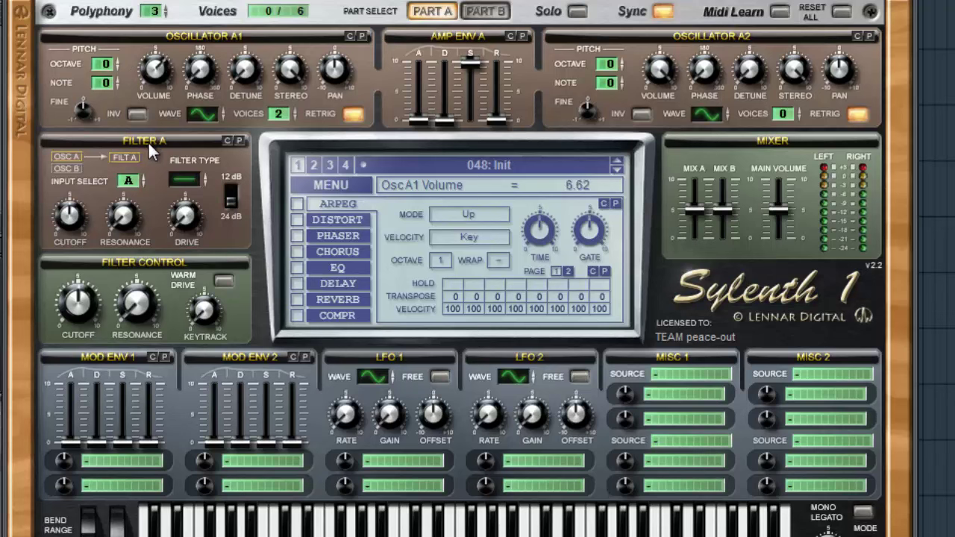
pyautogui.click(112, 61)
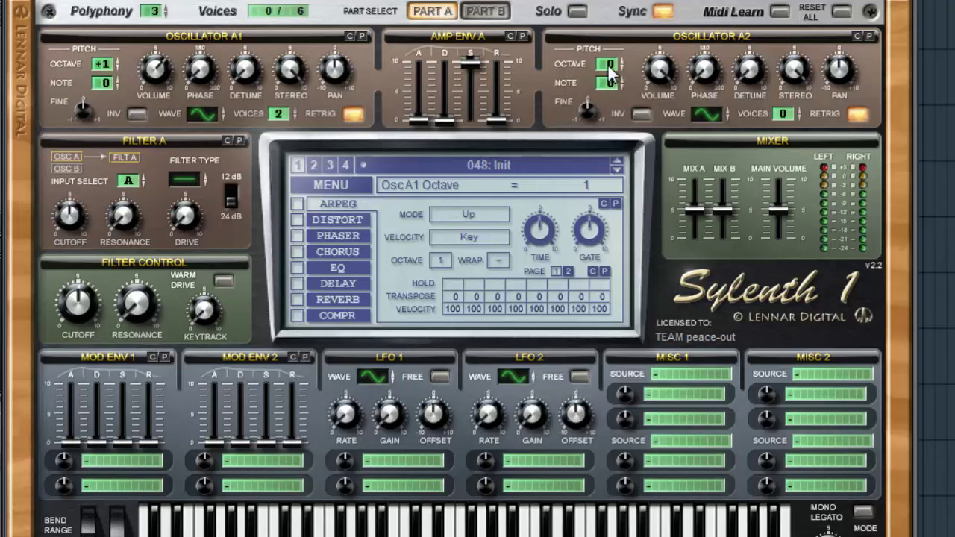
# - Set oscillator A2 to +2 octaves, one voice, volume about 8.67, and lengthen amp release to 4.41
pyautogui.moveTo(610, 69); pyautogui.dragTo(618, 48)
pyautogui.moveTo(793, 116); pyautogui.dragTo(793, 105)
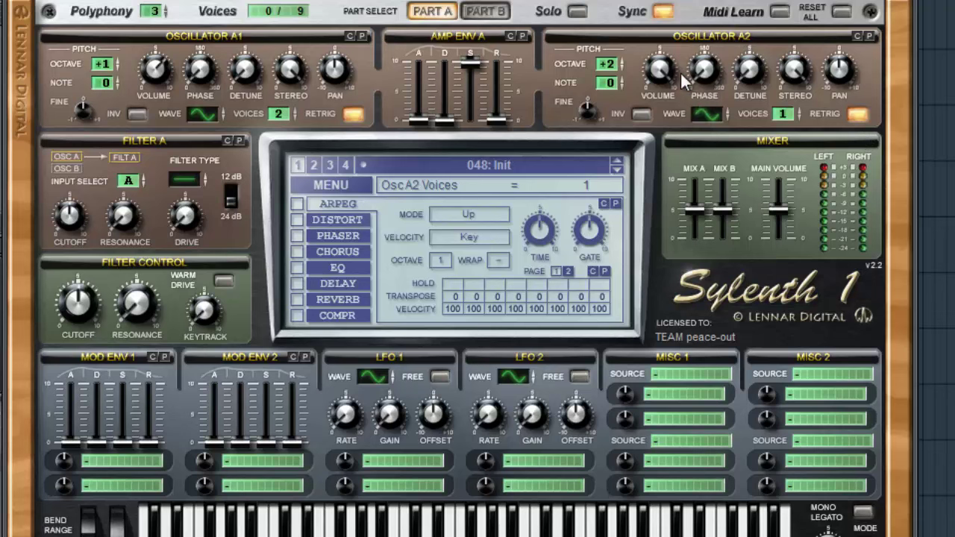
pyautogui.moveTo(660, 70); pyautogui.dragTo(649, 205)
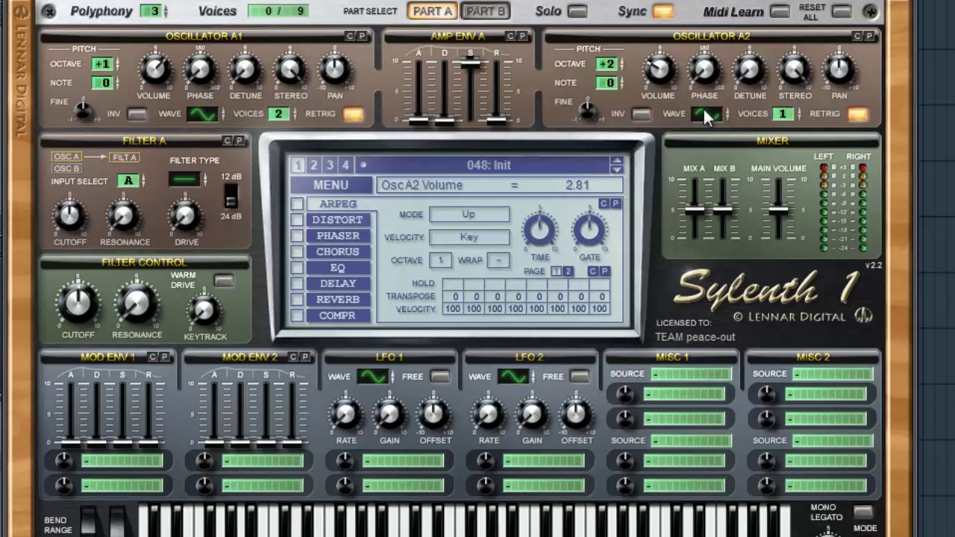
pyautogui.moveTo(493, 116)
pyautogui.mouseDown()
pyautogui.moveTo(512, 97)
pyautogui.moveTo(510, 49)
pyautogui.mouseUp()
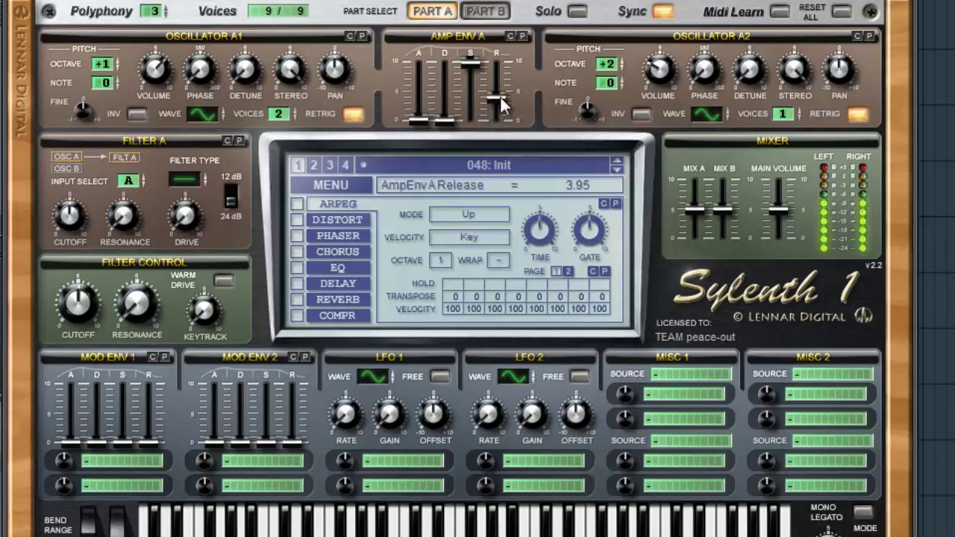
pyautogui.moveTo(500, 95); pyautogui.dragTo(498, 88)
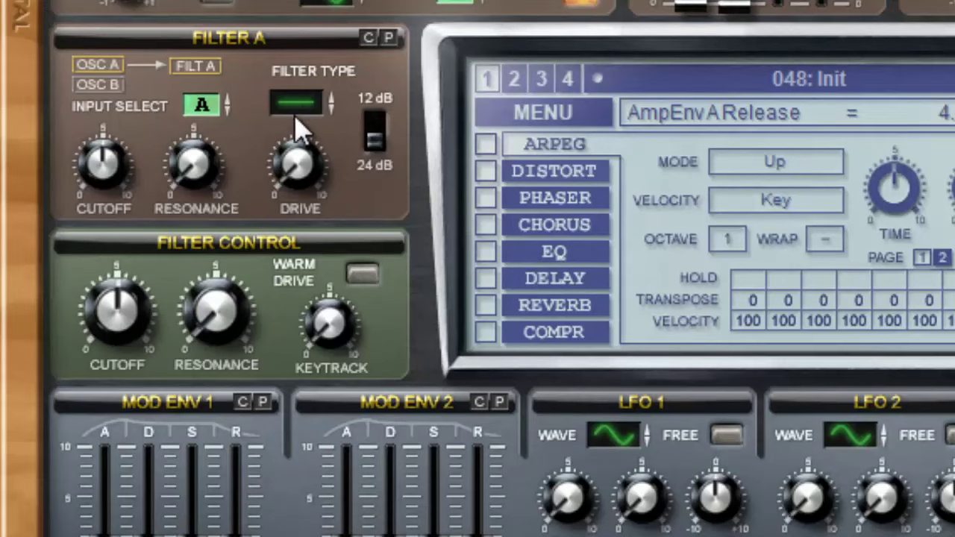
# - Make filter A a 12 dB highpass with resonance about 6 and more drive
pyautogui.moveTo(318, 97); pyautogui.dragTo(366, 32)
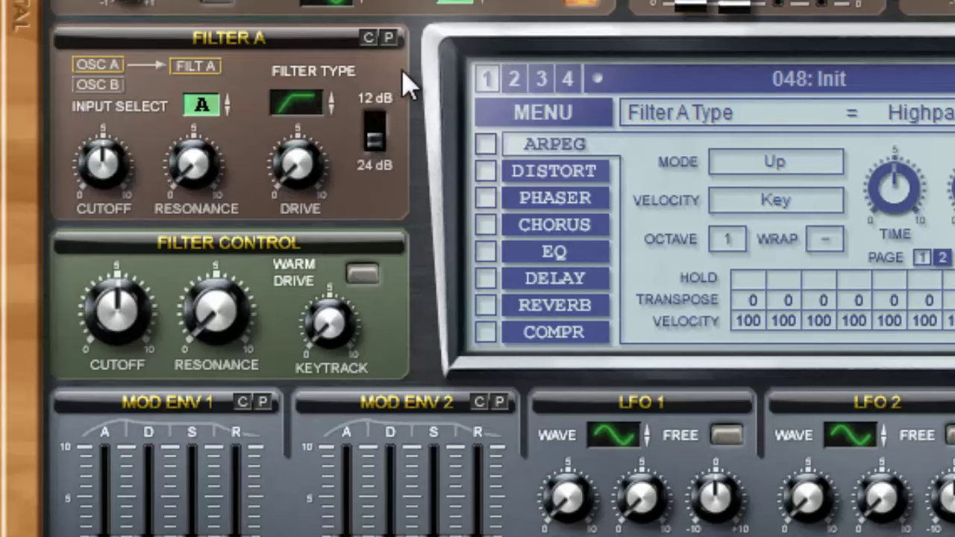
pyautogui.click(382, 130)
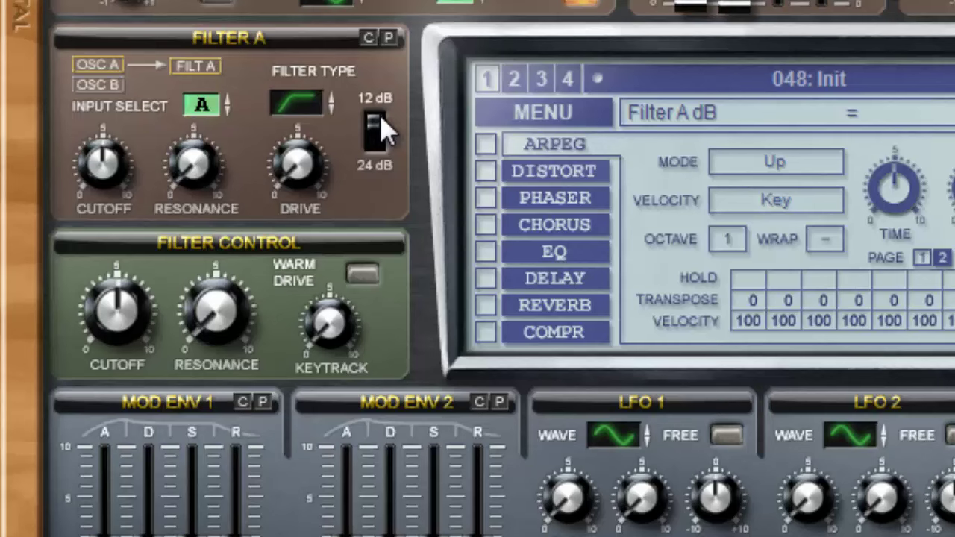
pyautogui.click(106, 175)
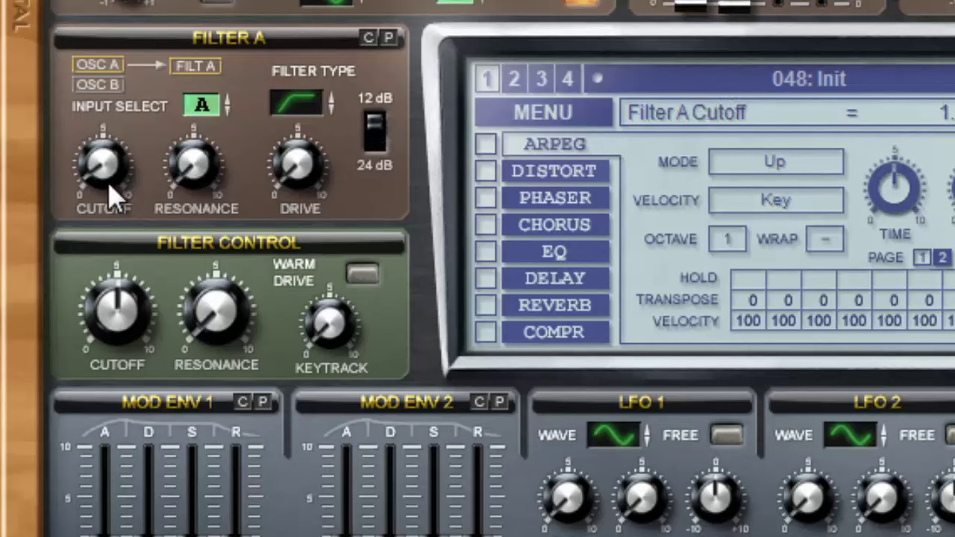
pyautogui.moveTo(188, 186); pyautogui.dragTo(197, 158)
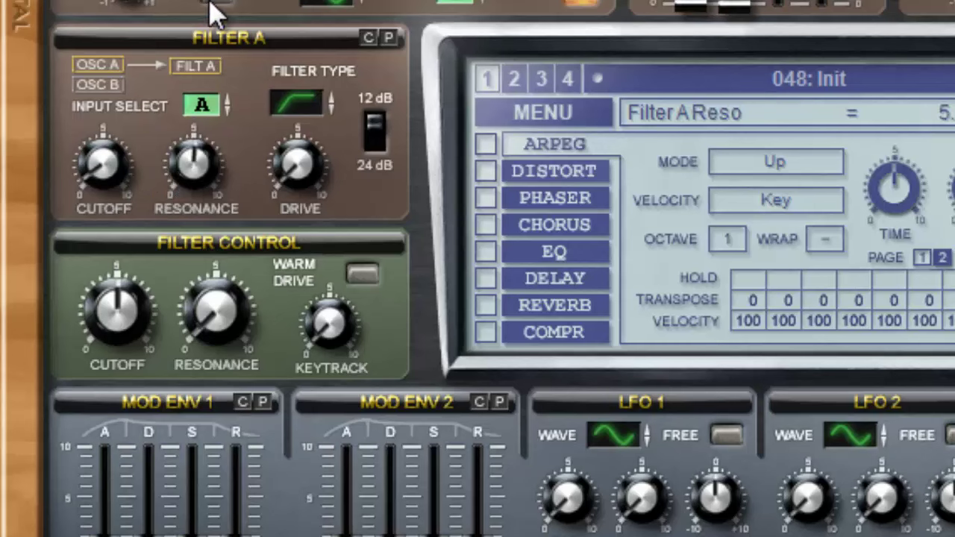
pyautogui.moveTo(213, 12); pyautogui.dragTo(217, 0)
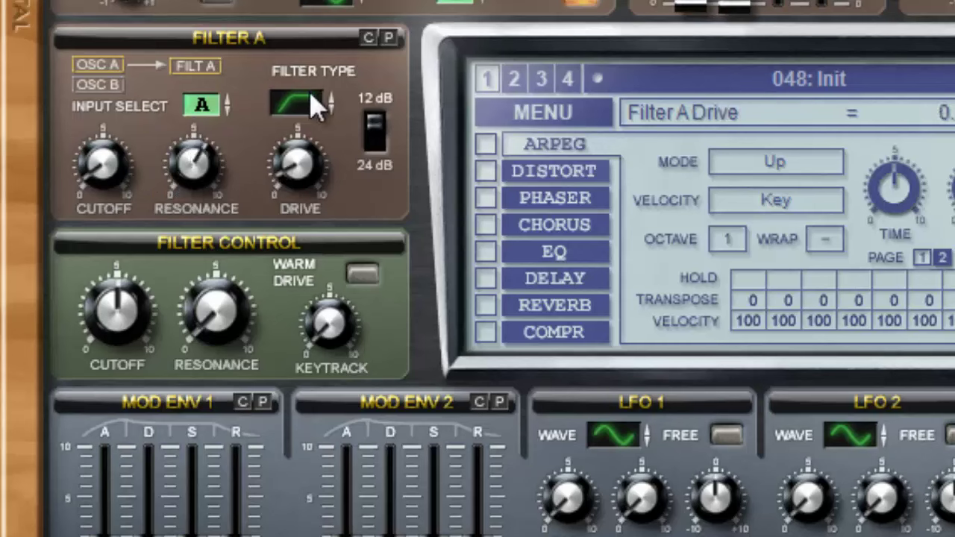
pyautogui.moveTo(321, 190); pyautogui.dragTo(315, 100)
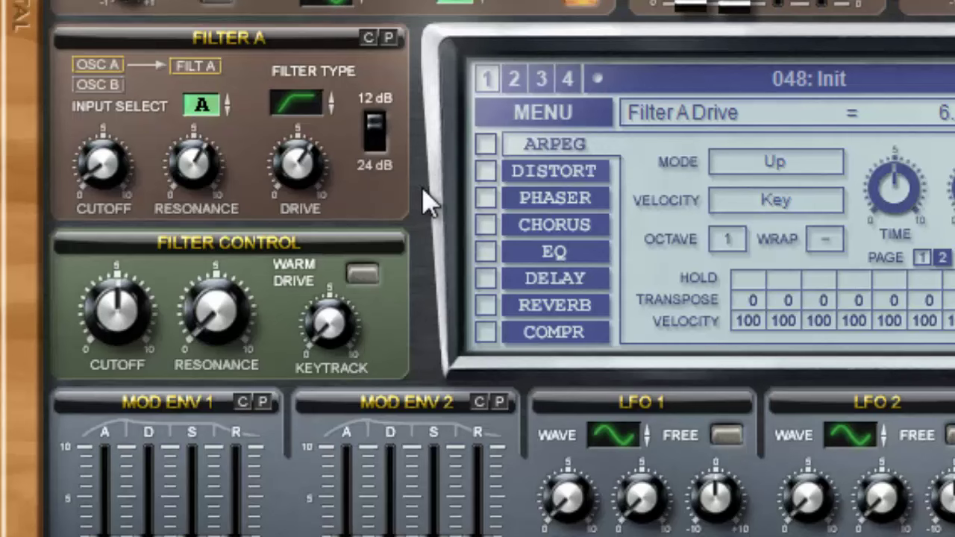
# - Turn on warm drive, set filter control resonance, and raise keytrack to about 9
pyautogui.click(364, 276)
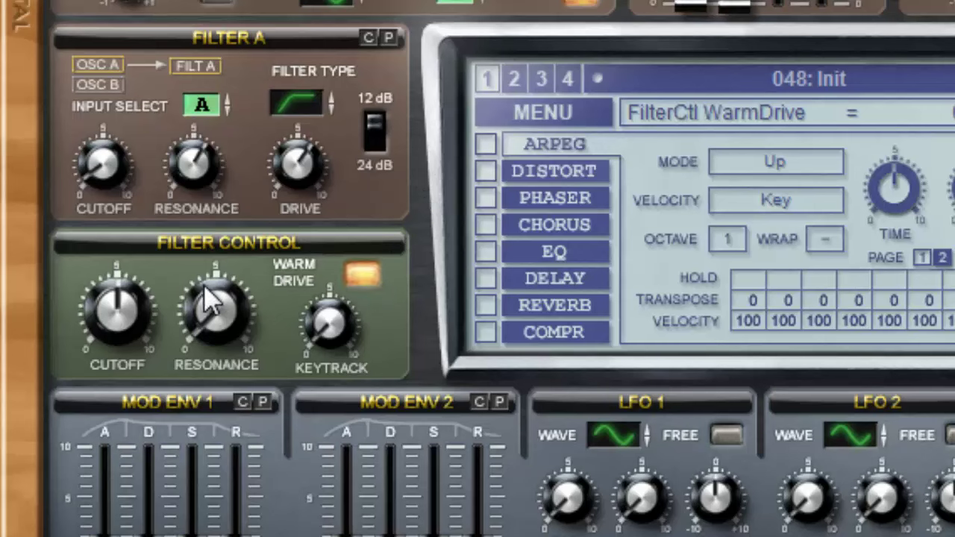
pyautogui.moveTo(214, 308); pyautogui.dragTo(216, 295)
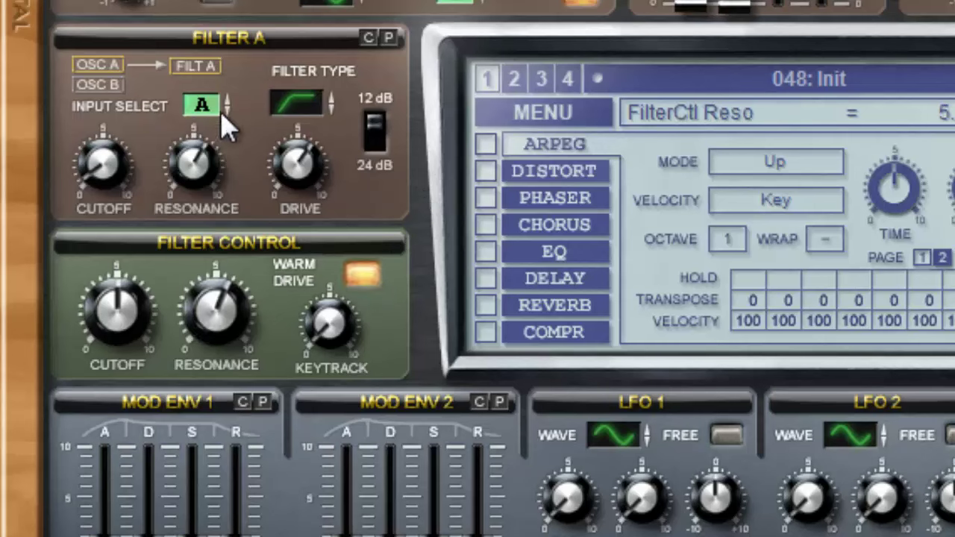
pyautogui.click(330, 320)
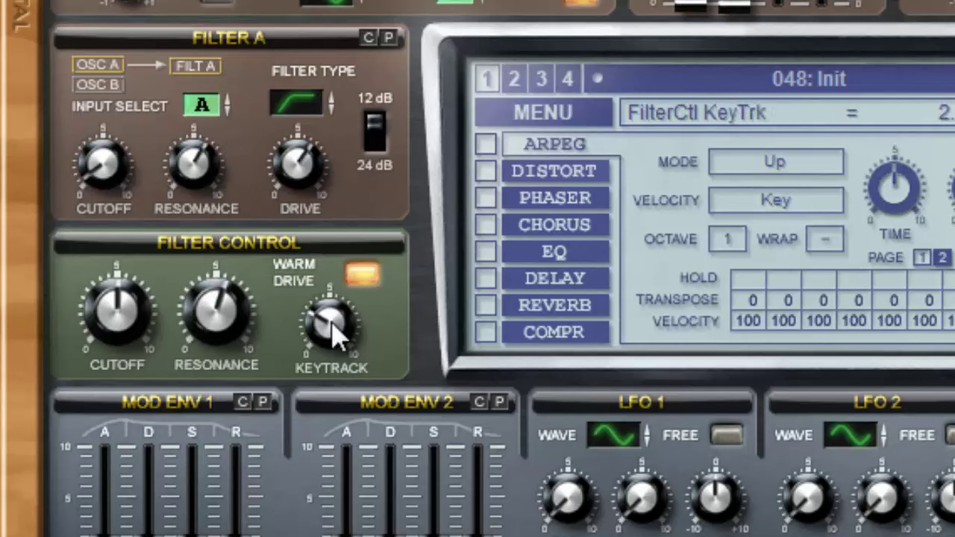
pyautogui.moveTo(330, 324); pyautogui.dragTo(339, 206)
pyautogui.moveTo(349, 338); pyautogui.dragTo(373, 171)
pyautogui.moveTo(341, 323); pyautogui.dragTo(358, 350)
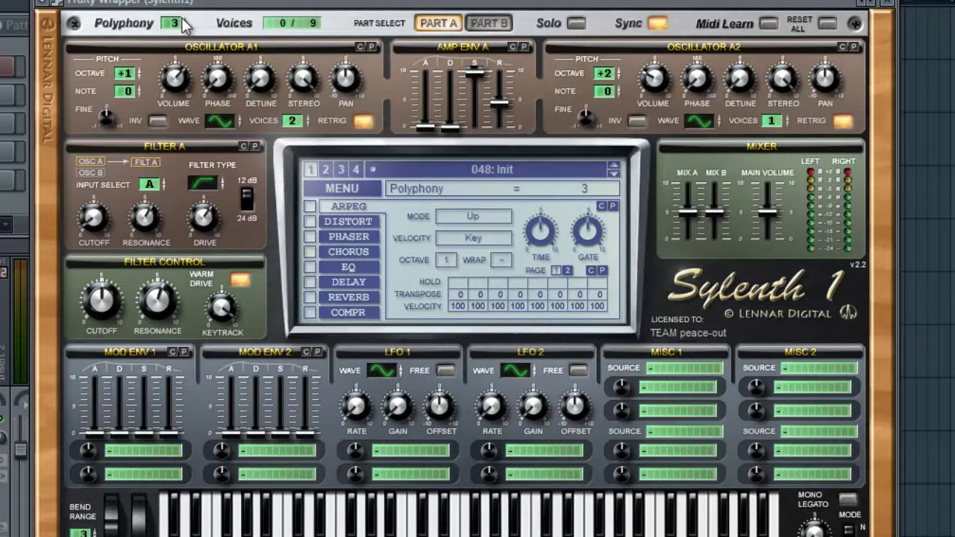
# - Set polyphony to 8 voices, Mix A to 3.22 and Mix B to about 4.83
pyautogui.moveTo(185, 25); pyautogui.dragTo(231, 6)
pyautogui.moveTo(690, 208); pyautogui.dragTo(685, 238)
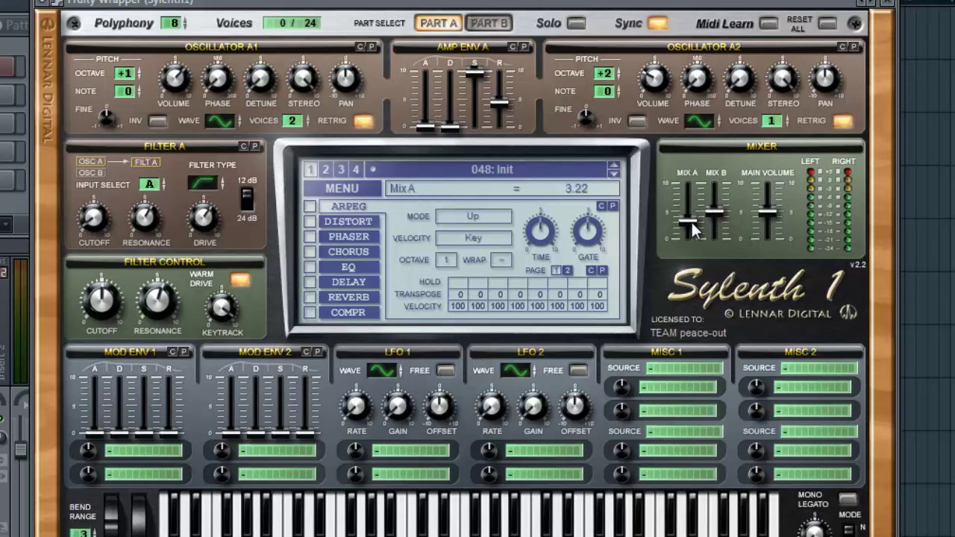
pyautogui.moveTo(694, 223)
pyautogui.mouseDown()
pyautogui.moveTo(716, 213)
pyautogui.moveTo(764, 224)
pyautogui.moveTo(761, 237)
pyautogui.moveTo(773, 216)
pyautogui.mouseUp()
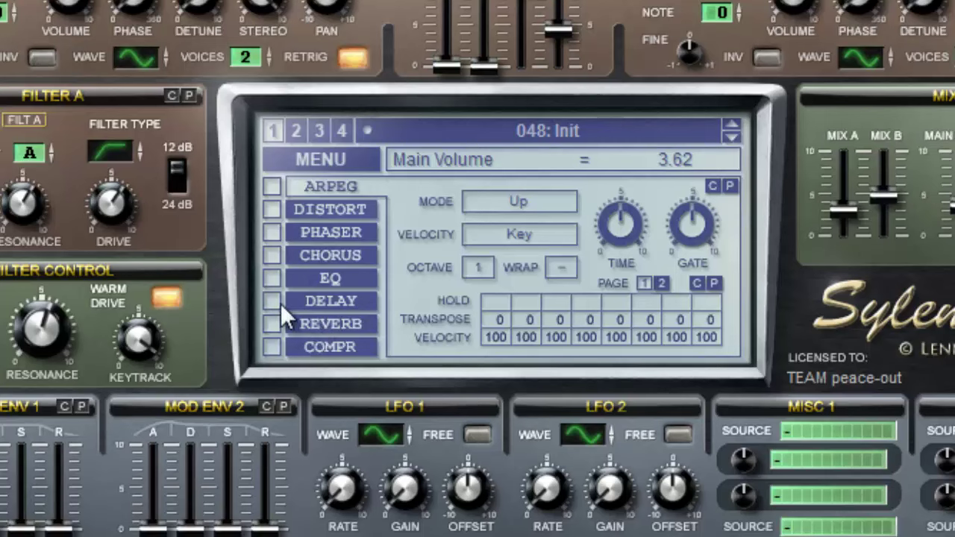
# - Enable the EQ with reduced bass at about 85 Hz and 9 dB treble at 2322 Hz
pyautogui.click(275, 280)
pyautogui.click(319, 282)
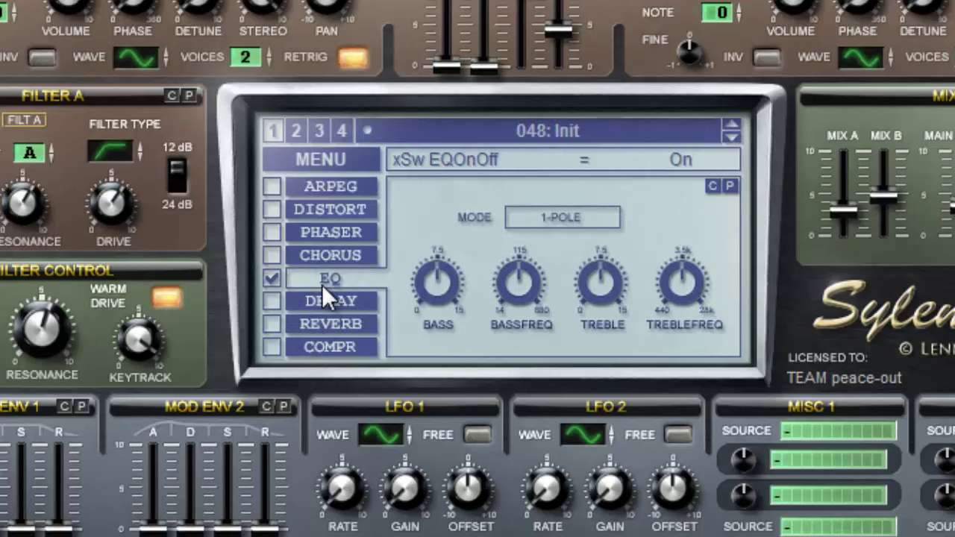
pyautogui.moveTo(446, 280)
pyautogui.mouseDown()
pyautogui.moveTo(413, 387)
pyautogui.moveTo(406, 364)
pyautogui.mouseUp()
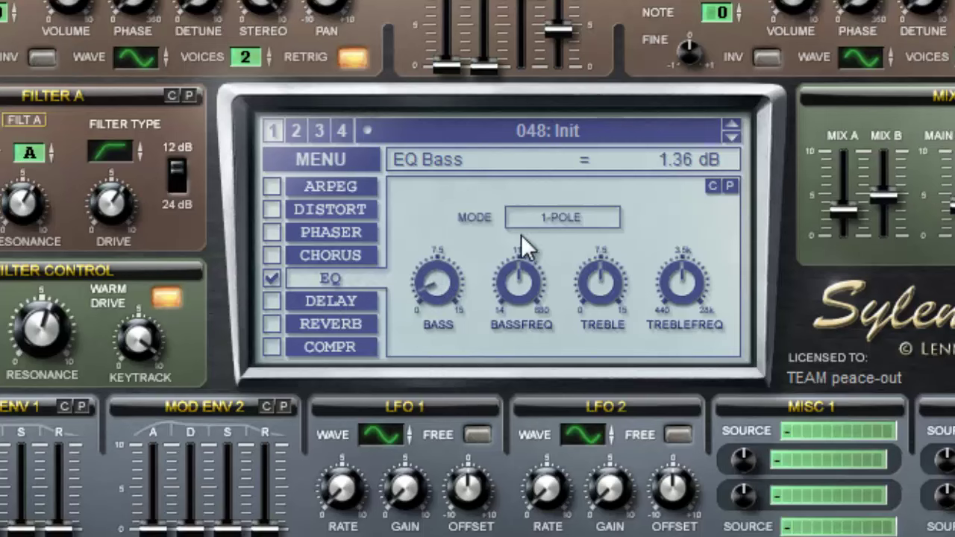
pyautogui.moveTo(527, 274); pyautogui.dragTo(526, 242)
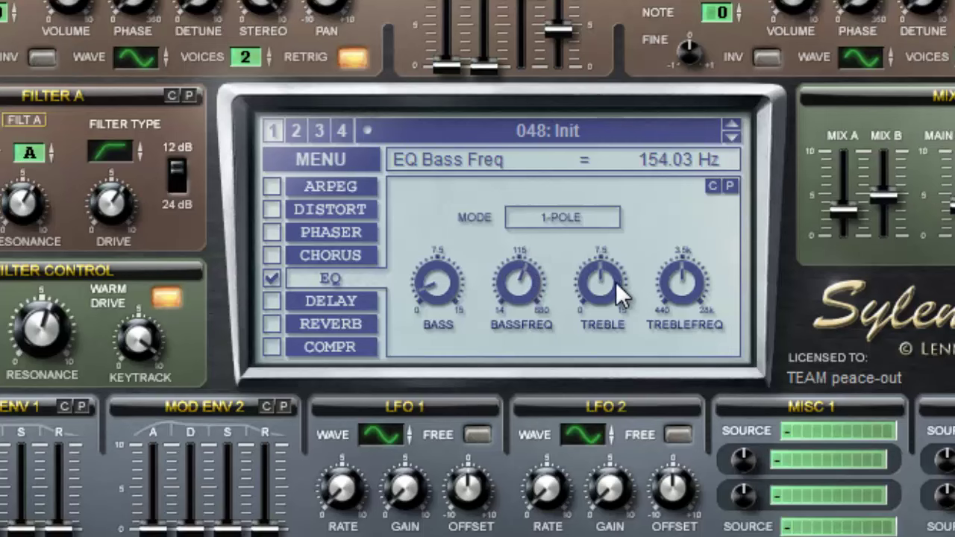
pyautogui.moveTo(537, 285); pyautogui.dragTo(520, 325)
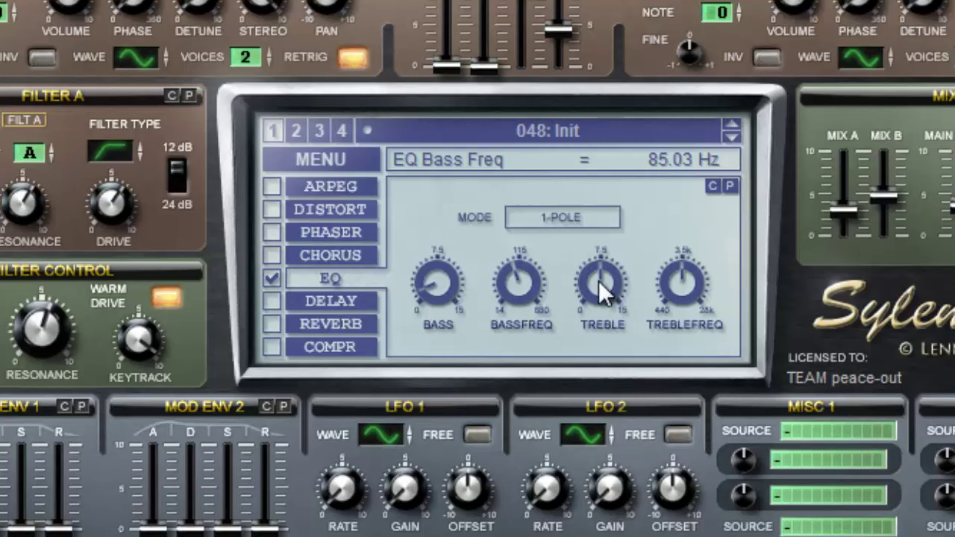
pyautogui.moveTo(601, 281); pyautogui.dragTo(617, 267)
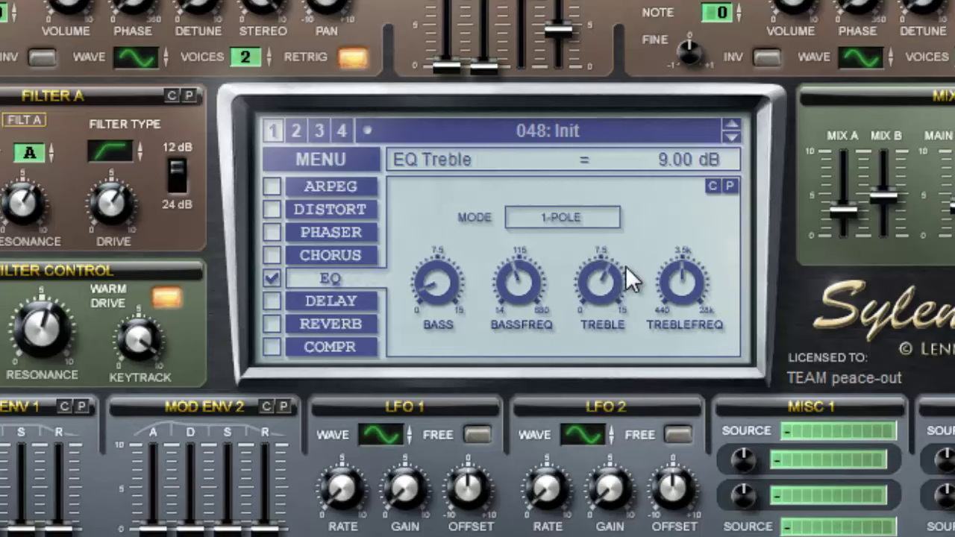
pyautogui.moveTo(673, 280); pyautogui.dragTo(664, 296)
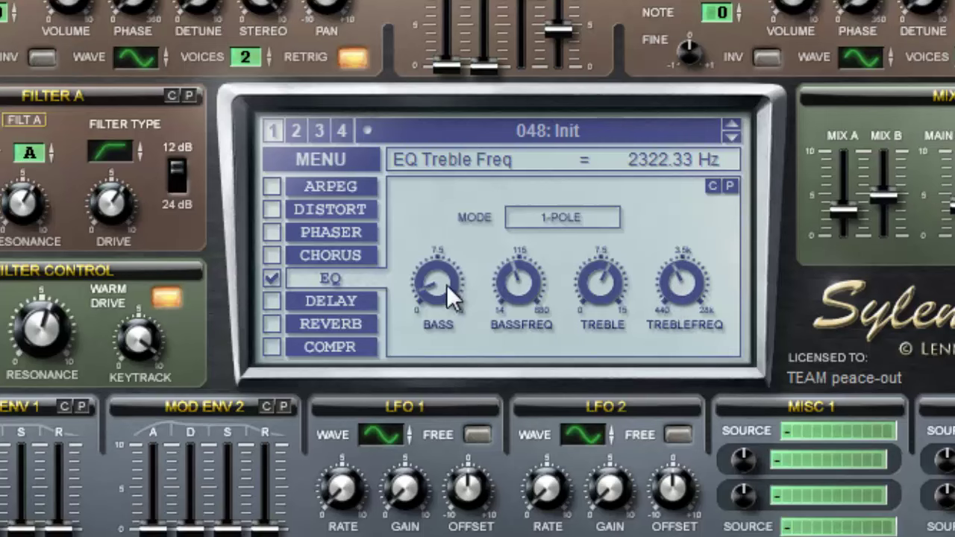
pyautogui.moveTo(446, 284); pyautogui.dragTo(432, 300)
# - Turn on single-mode chorus: 24 ms delay, 1.62 Hz rate, ~20% feedback, 91.9% dry/wet
pyautogui.click(282, 255)
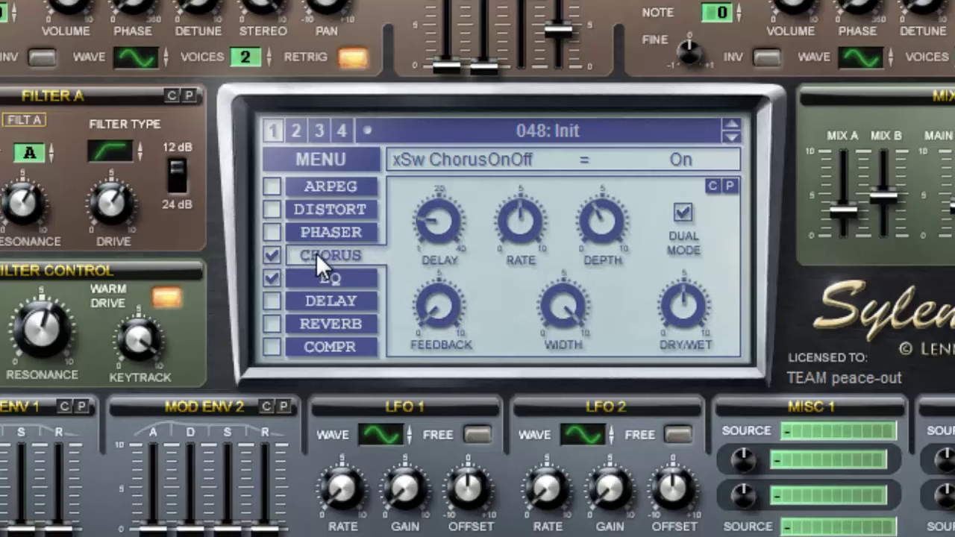
pyautogui.click(681, 211)
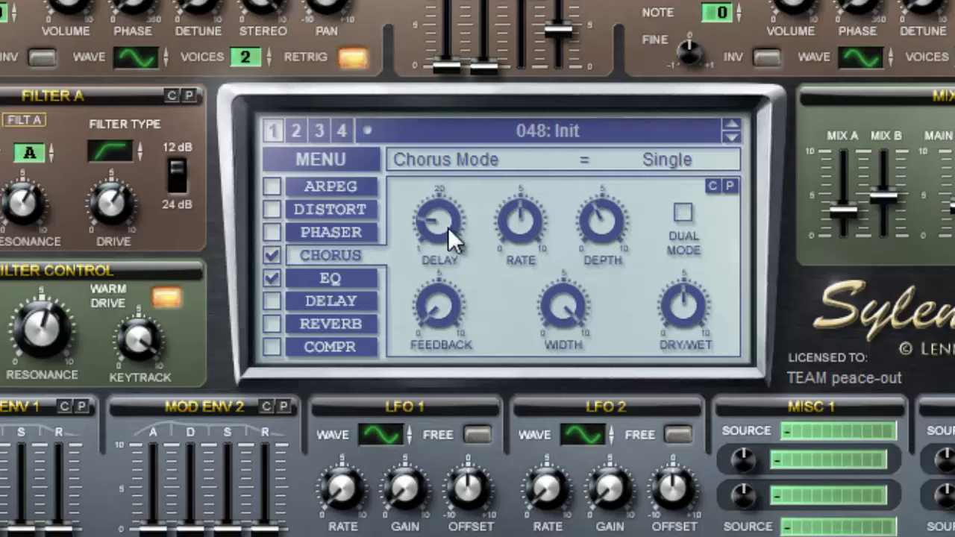
pyautogui.moveTo(448, 226); pyautogui.dragTo(465, 127)
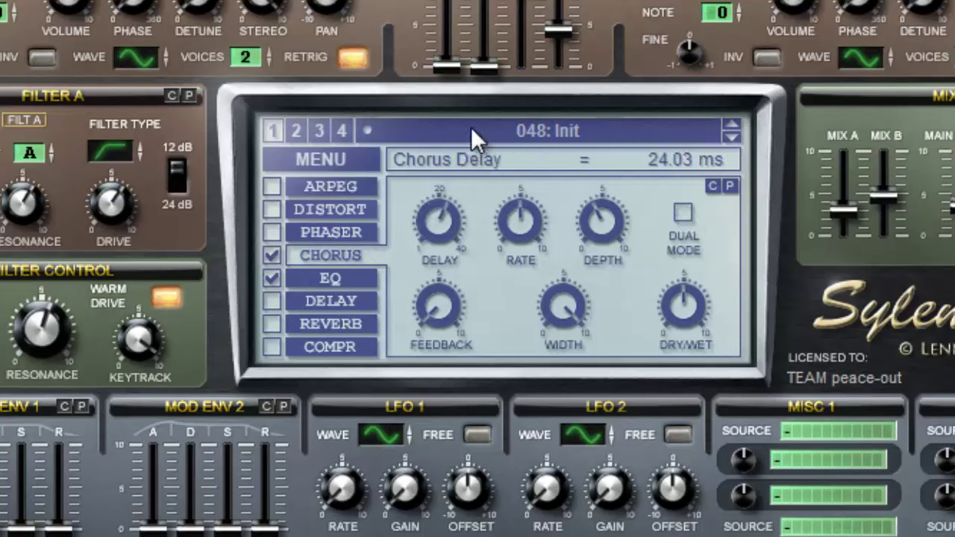
pyautogui.moveTo(517, 214); pyautogui.dragTo(533, 194)
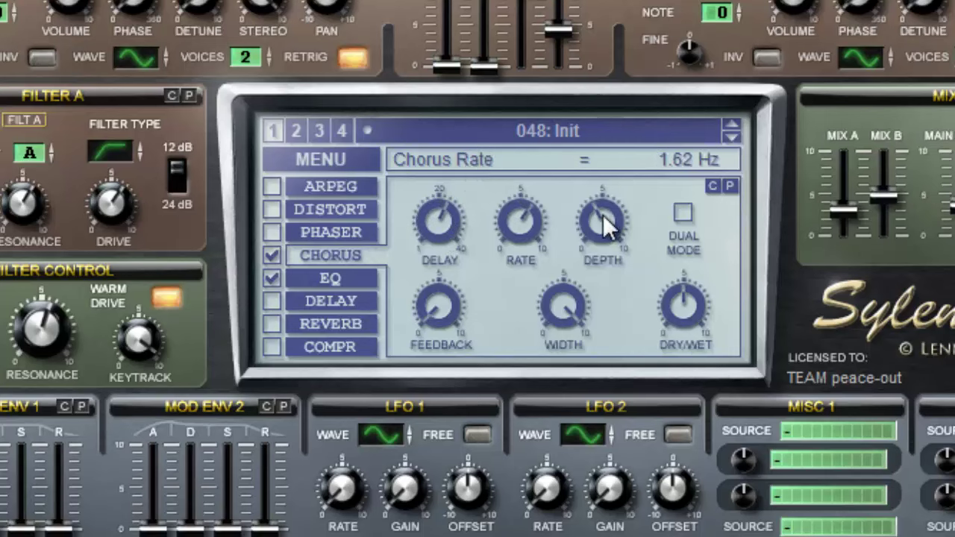
pyautogui.moveTo(435, 304); pyautogui.dragTo(436, 246)
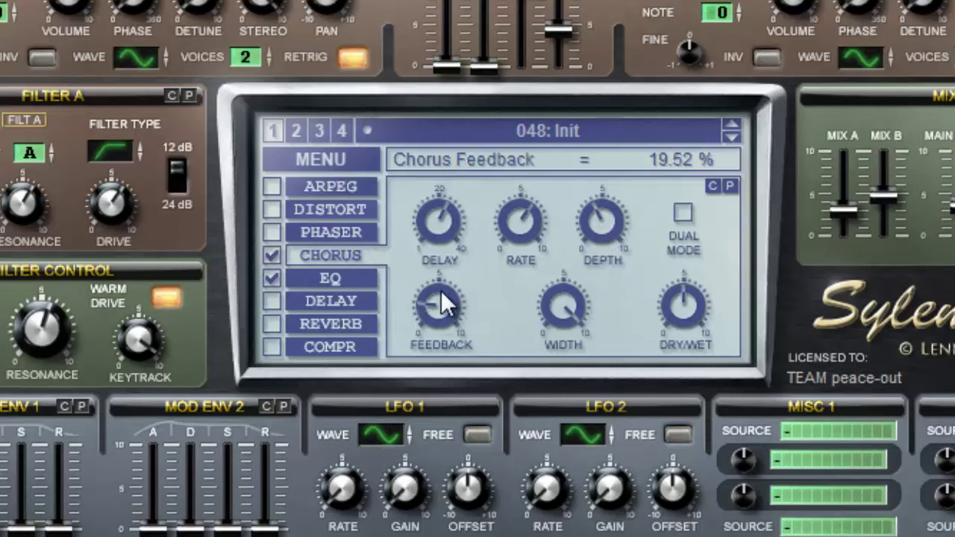
pyautogui.moveTo(440, 290); pyautogui.dragTo(440, 282)
pyautogui.moveTo(673, 310)
pyautogui.mouseDown()
pyautogui.moveTo(685, 165)
pyautogui.moveTo(689, 200)
pyautogui.mouseUp()
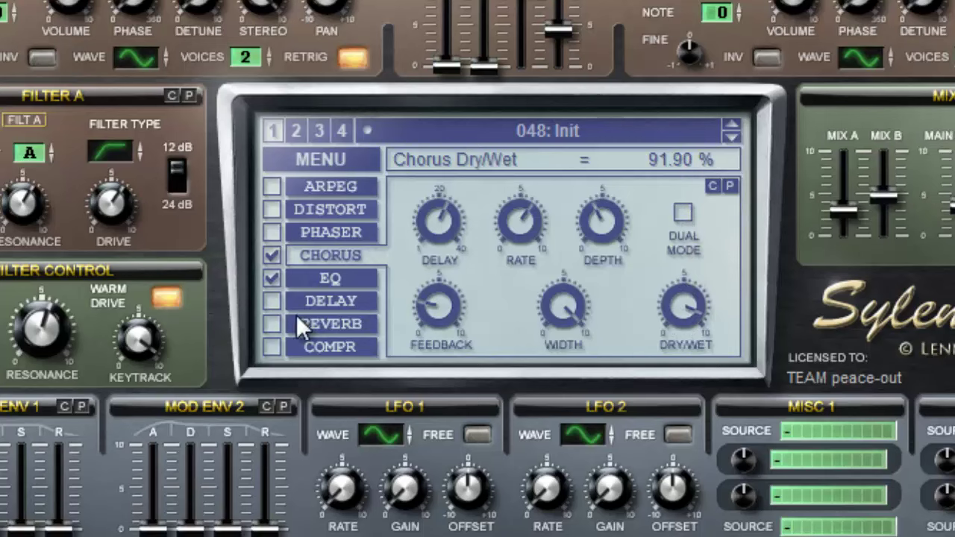
# - Enable the compressor and show its settings, ratio at 3.88:1
pyautogui.click(307, 346)
pyautogui.click(272, 347)
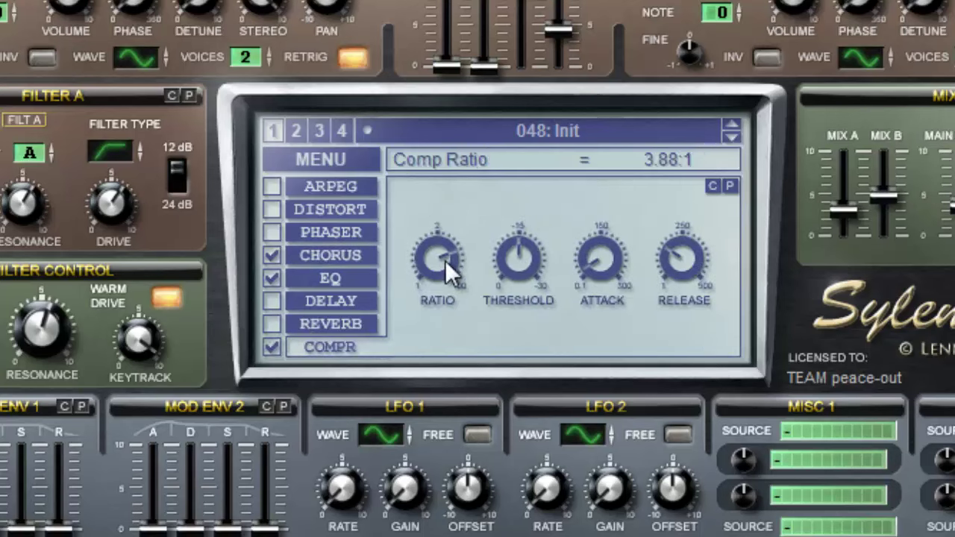